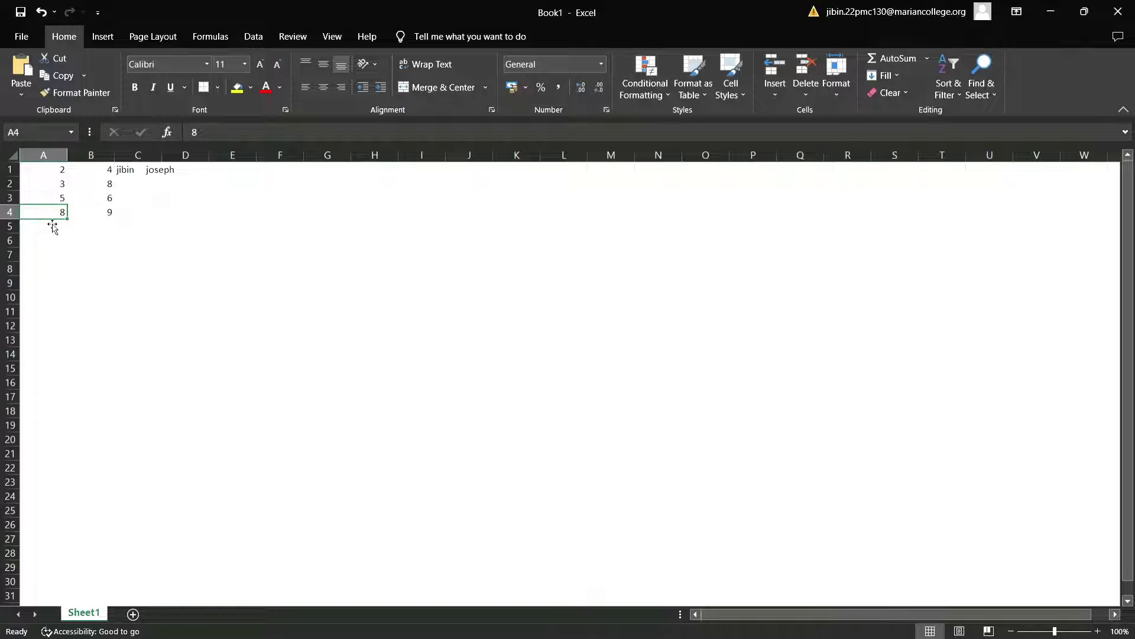
Enter the formula =ISTEXT(2) in cell A5 to test whether the number 2 is text.
left_click(48, 225)
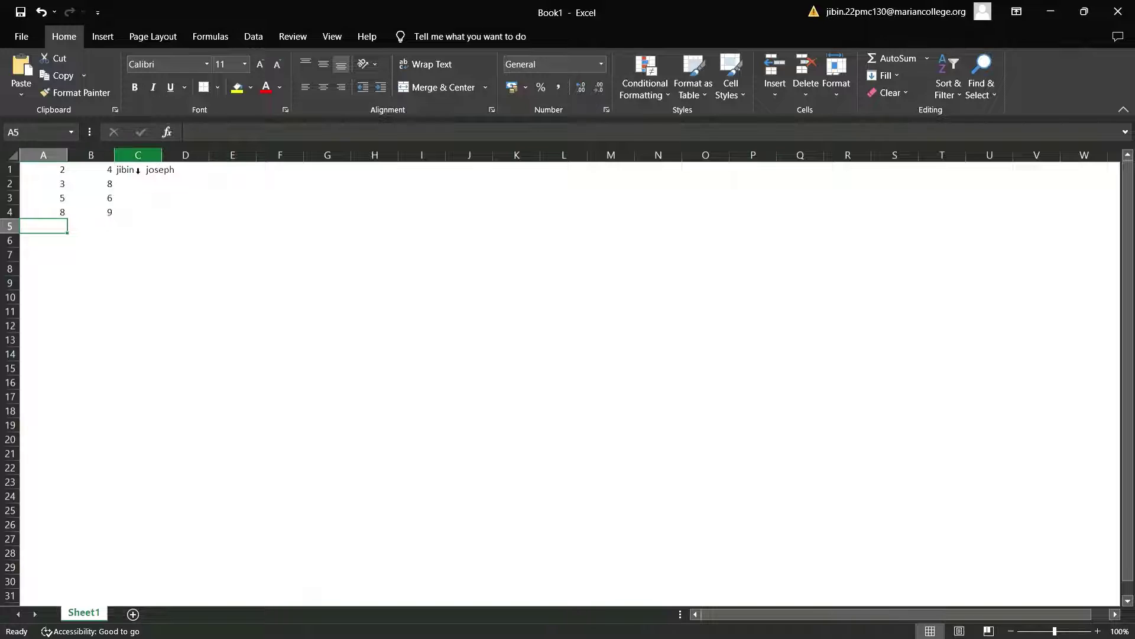
left_click(38, 227)
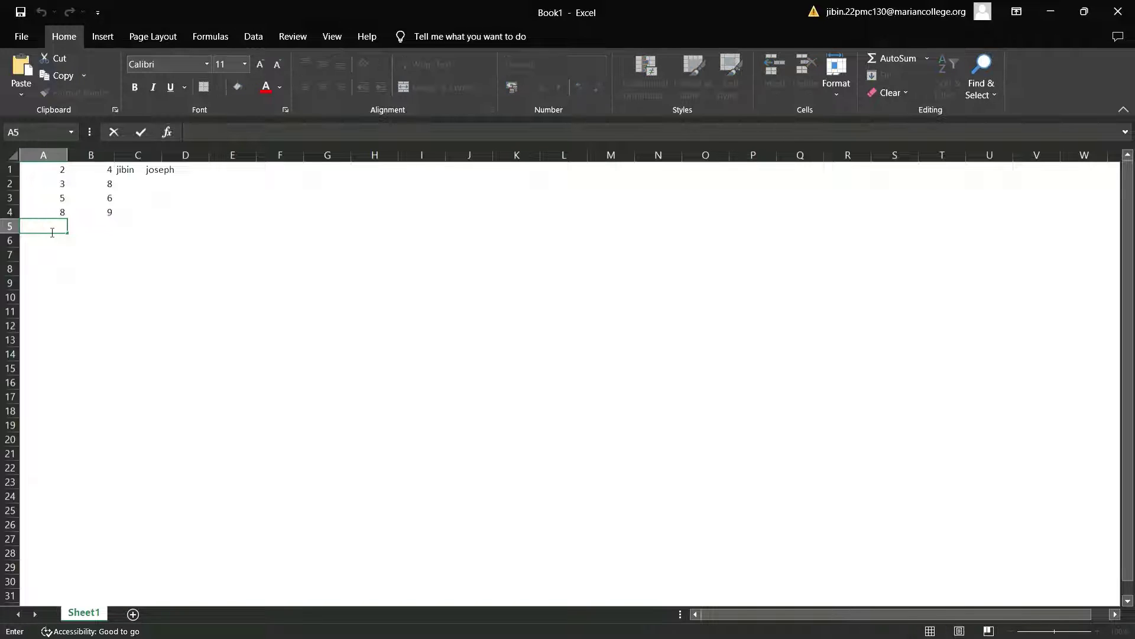
type("i")
key("BackSpace")
type("=")
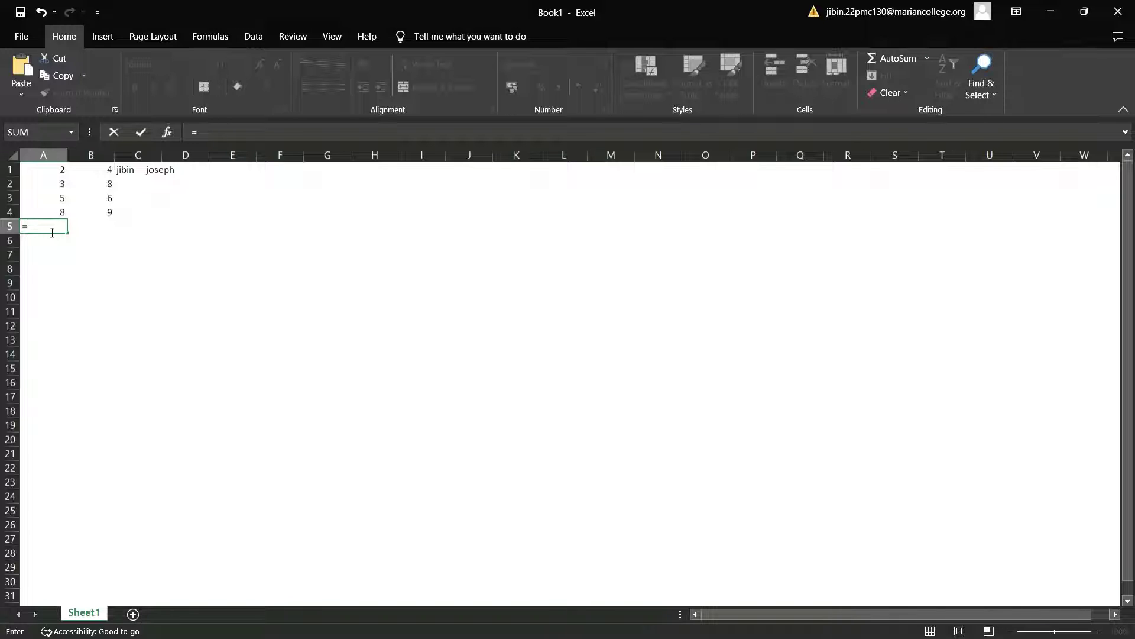
type("istext")
key("Tab")
type("2)")
key("Return")
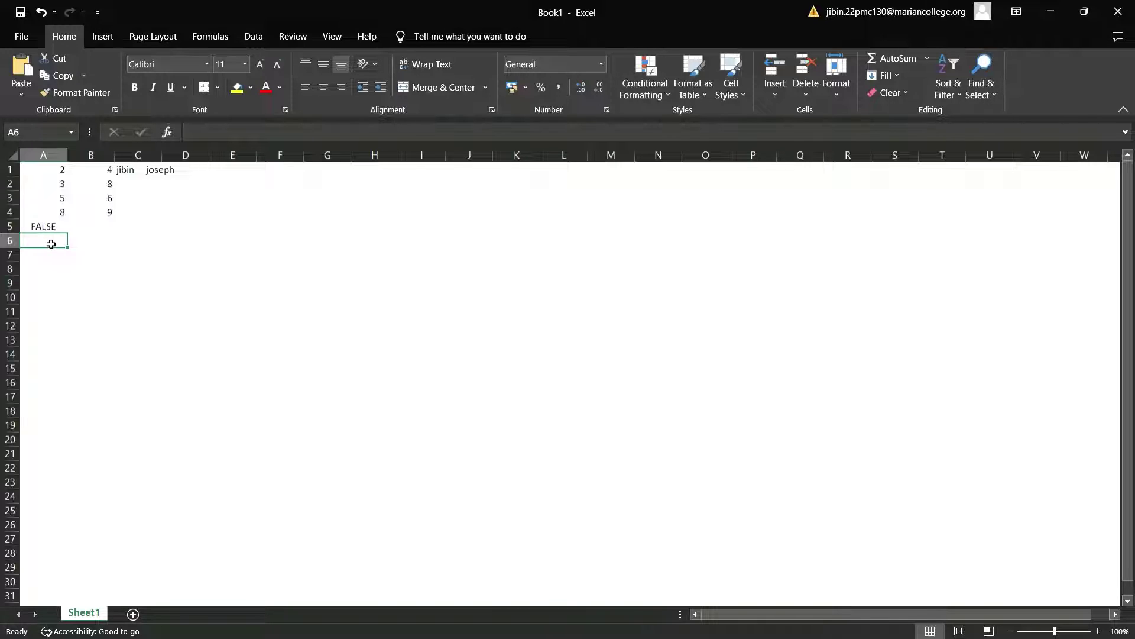
Enter the formula =ISTEXT(C1) in cell A6 to test whether the content of C1 is text.
type("=")
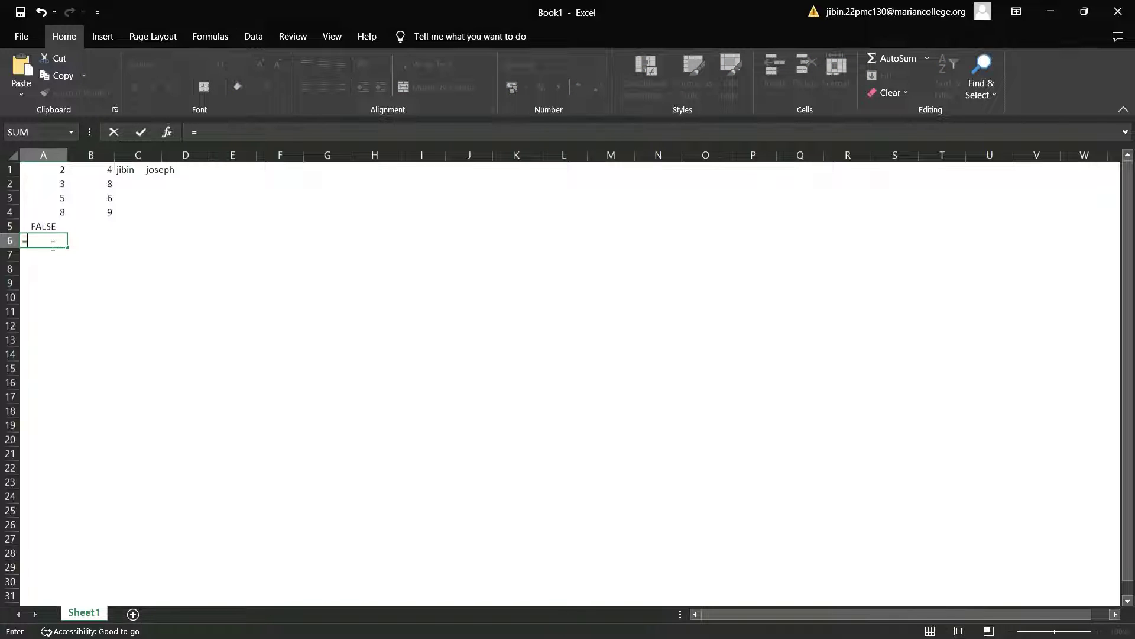
type("istext")
key("Tab")
left_click(148, 171)
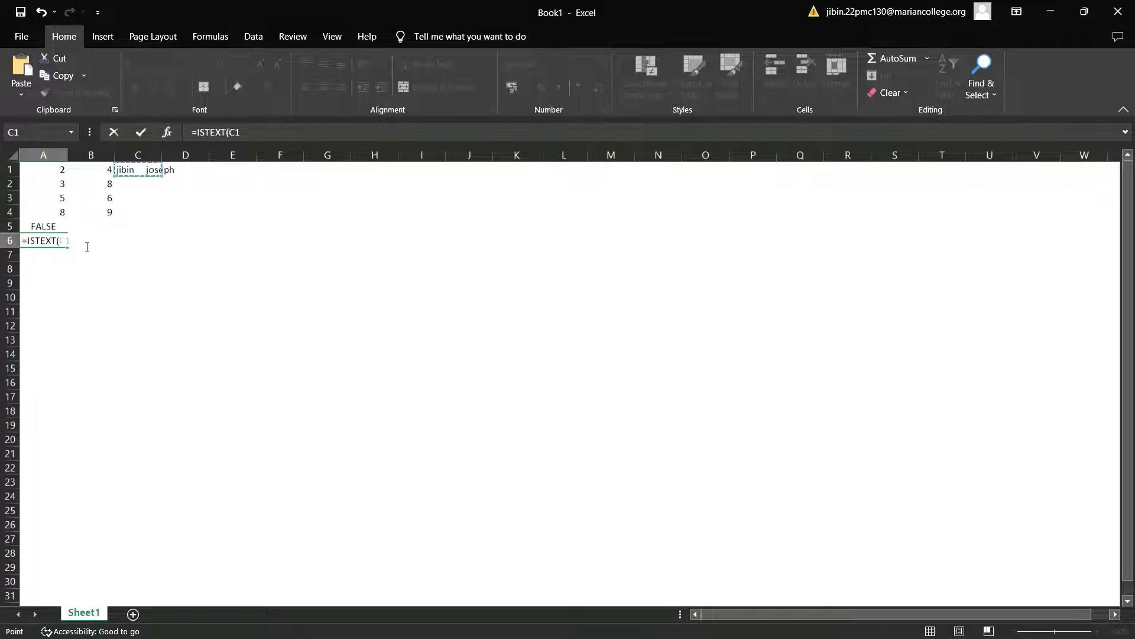
type(")")
key("Return")
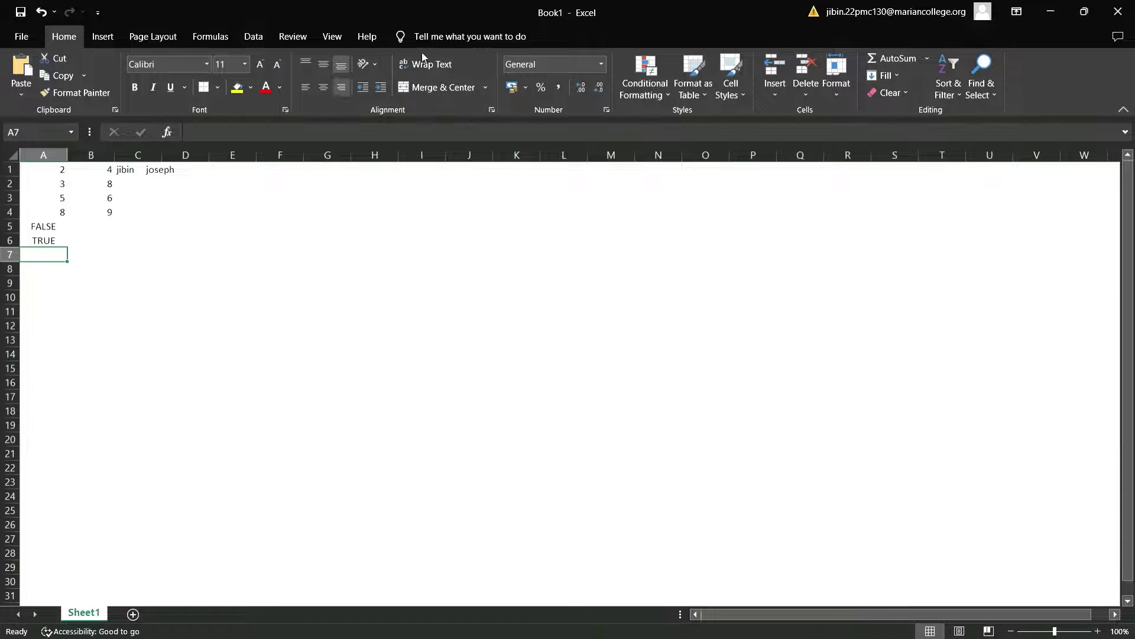
View the IF slide in PowerPoint, return to the Excel workbook and enter =IF(A1>B4,"true","false") in cell A5.
key("alt+Tab")
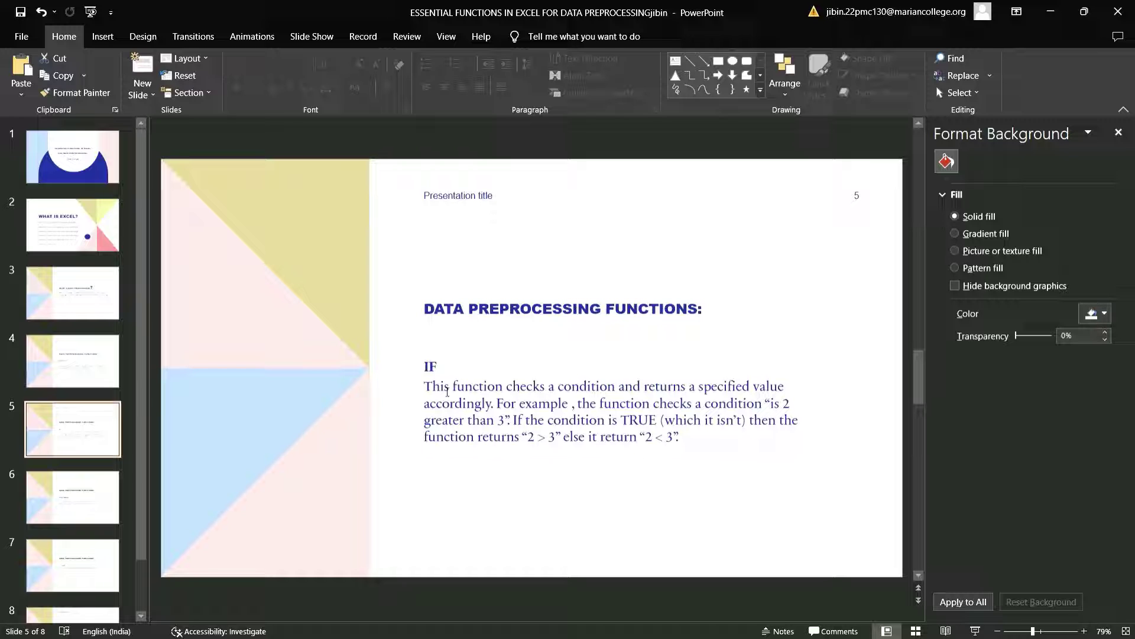
left_click(1116, 12)
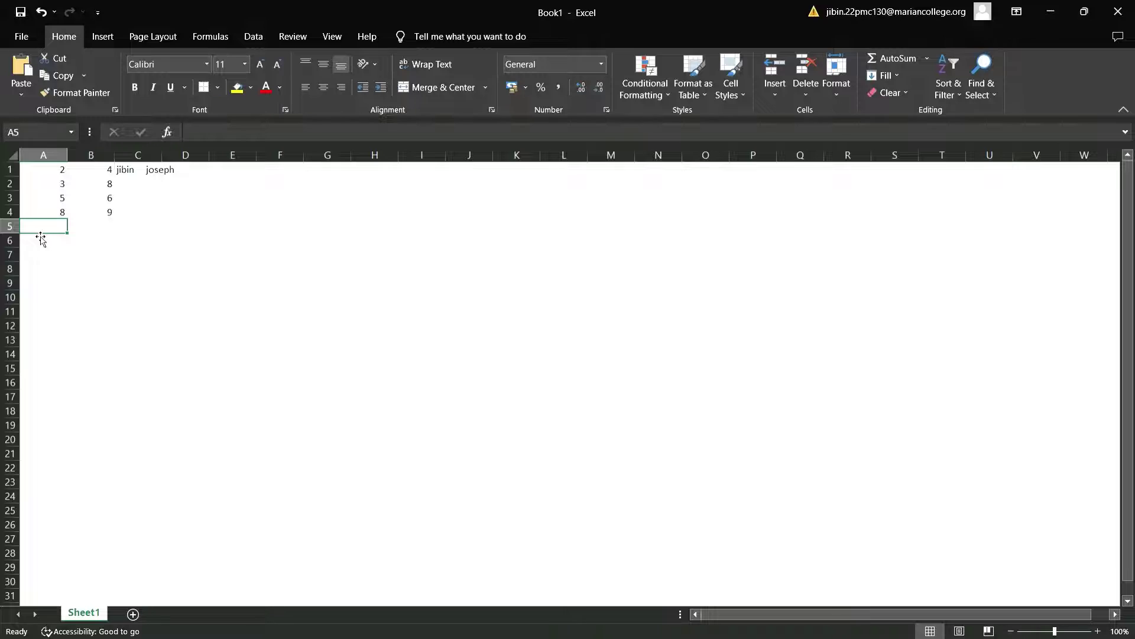
type("+")
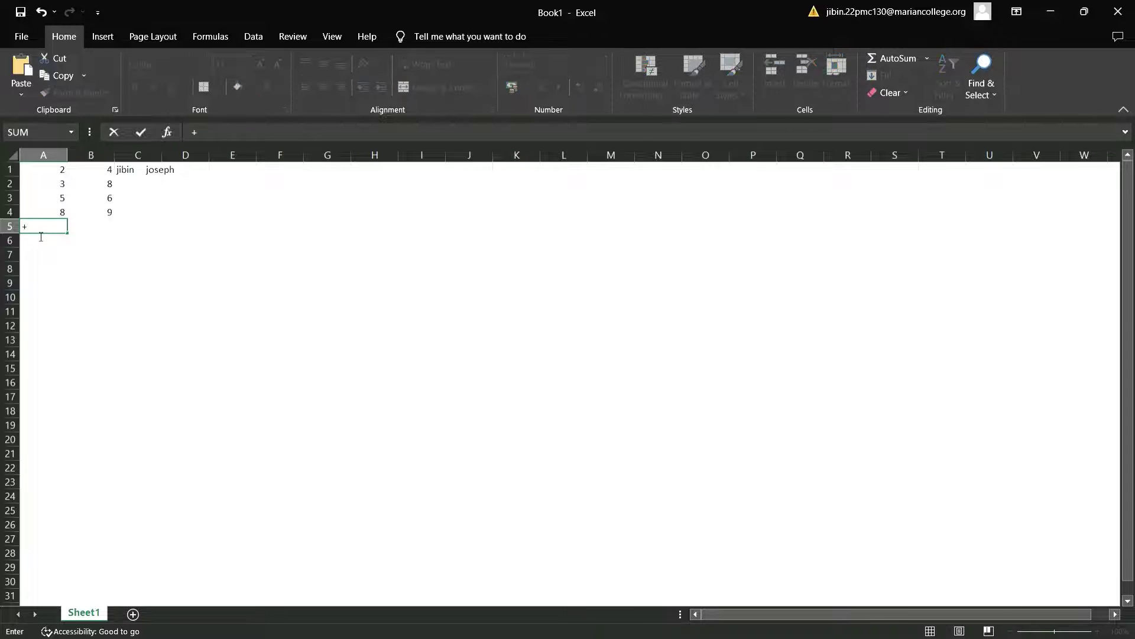
key("Escape")
type("=if")
key("Tab")
left_click(64, 173)
type(">")
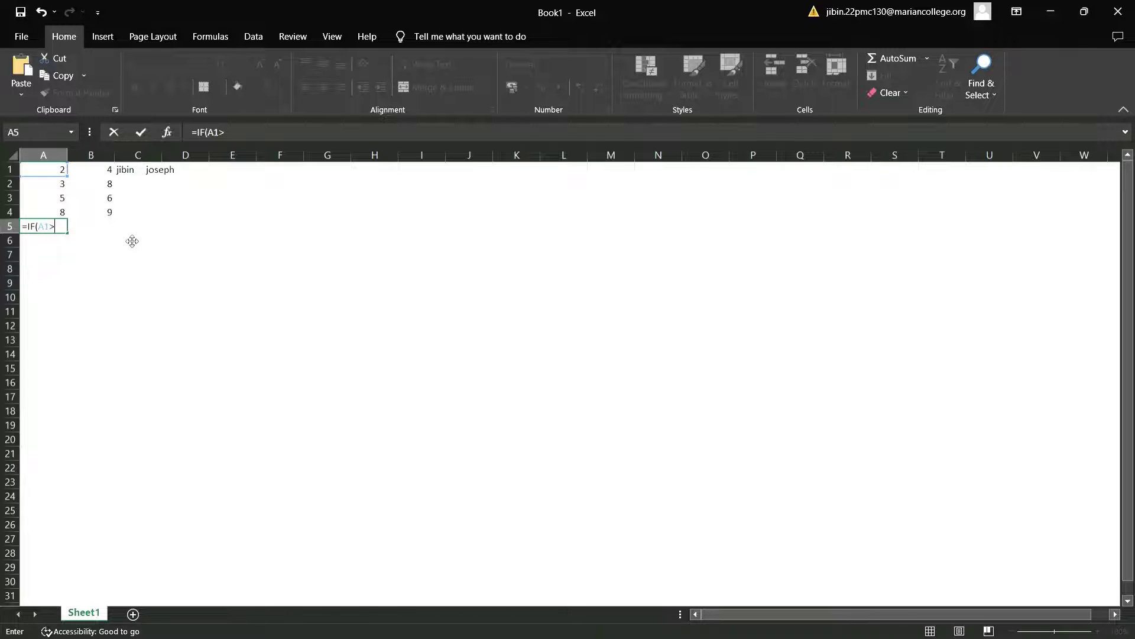
left_click(113, 217)
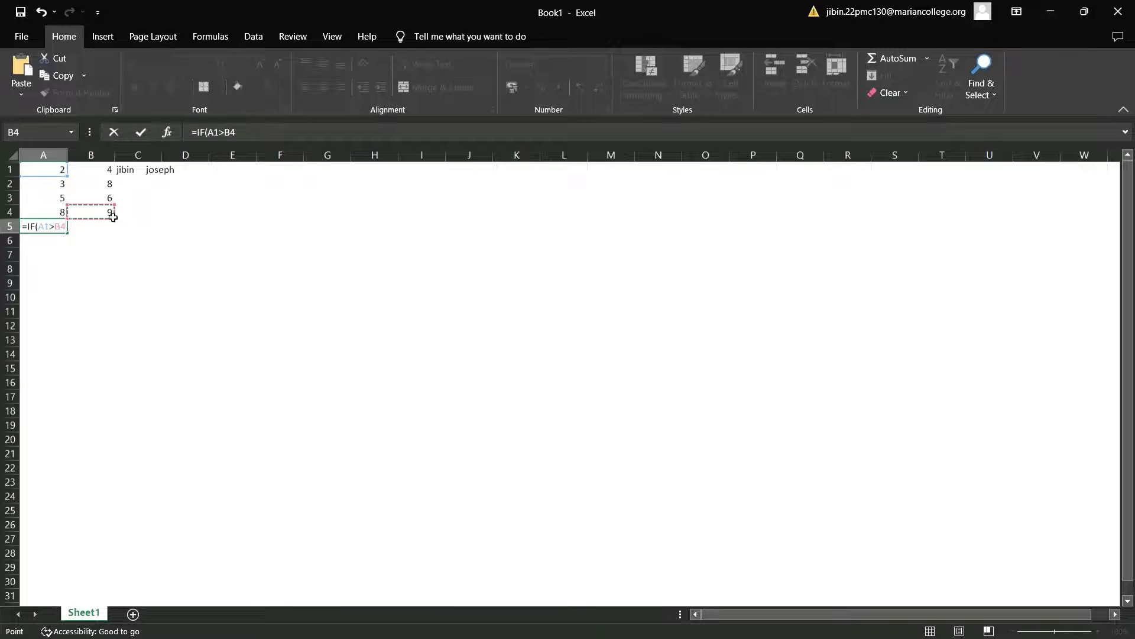
type(",")
type("\"")
type("true")
type(",")
type("\"")
type(",")
type("\"")
type("fa")
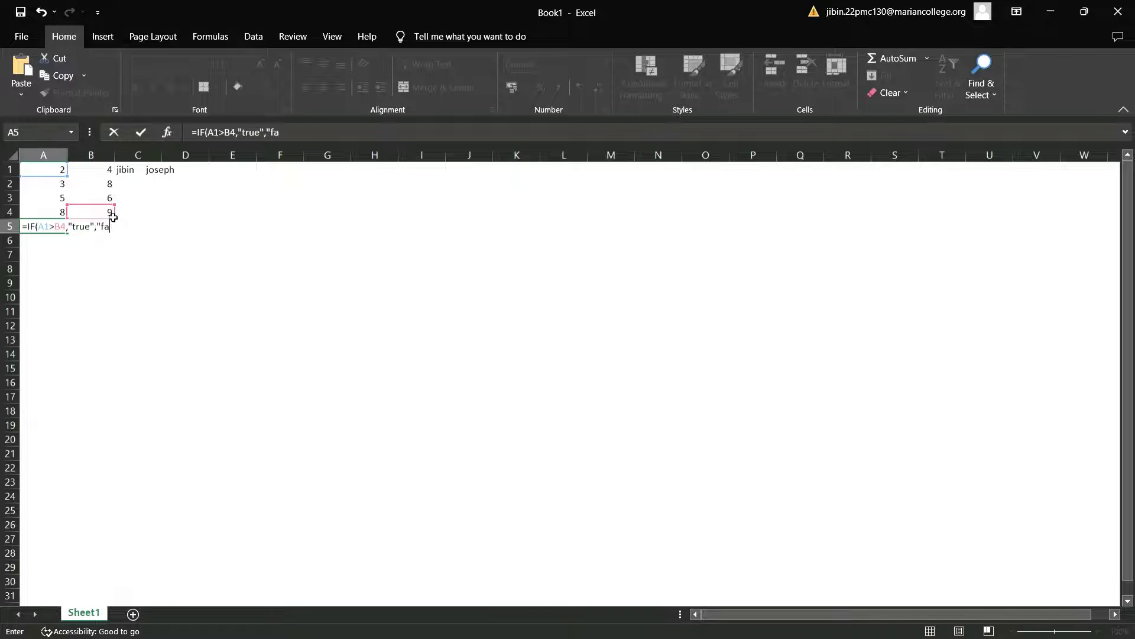
type("lse\")")
key("Return")
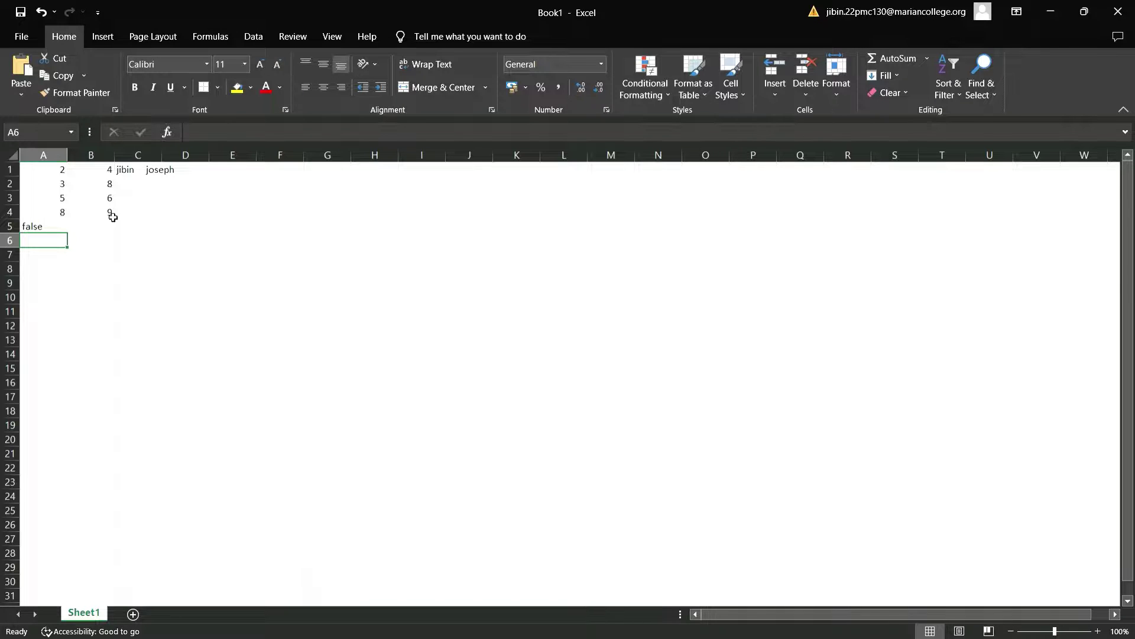
View the ISNUMBER slide in PowerPoint, return to the Excel workbook and enter =ISNUMBER(A2) in cell A5.
key("alt+Tab")
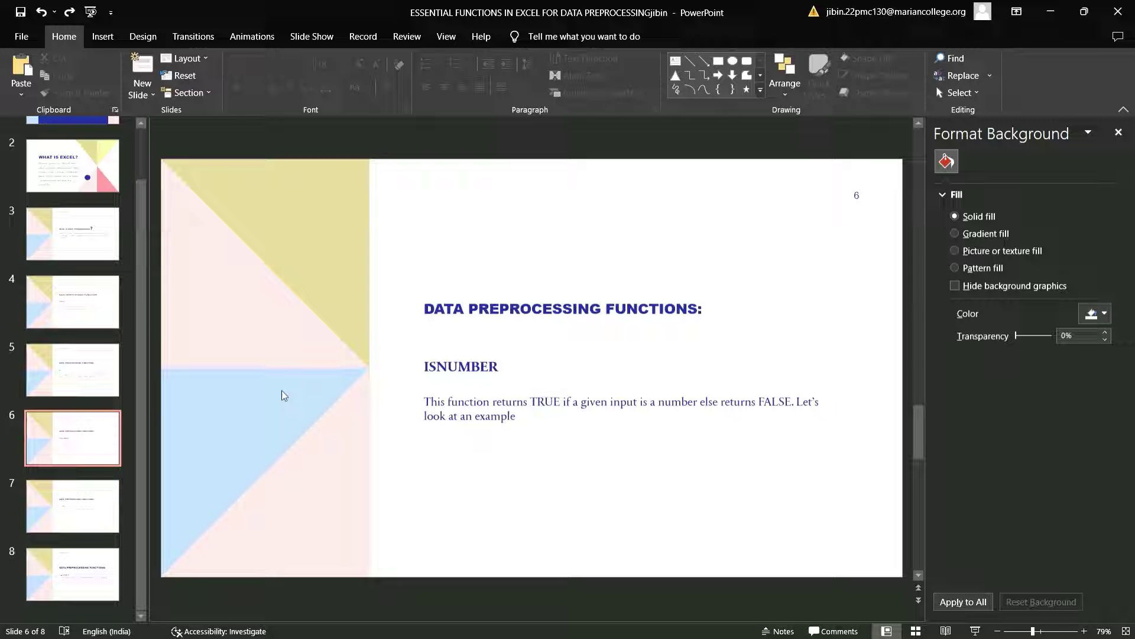
key("alt+Tab")
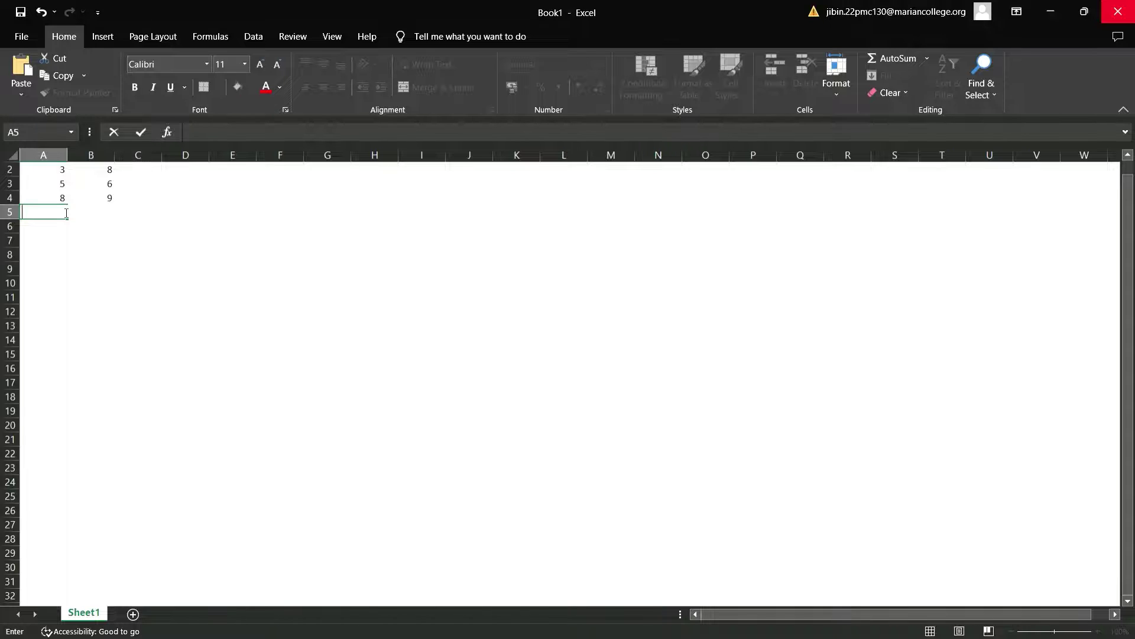
type("=is")
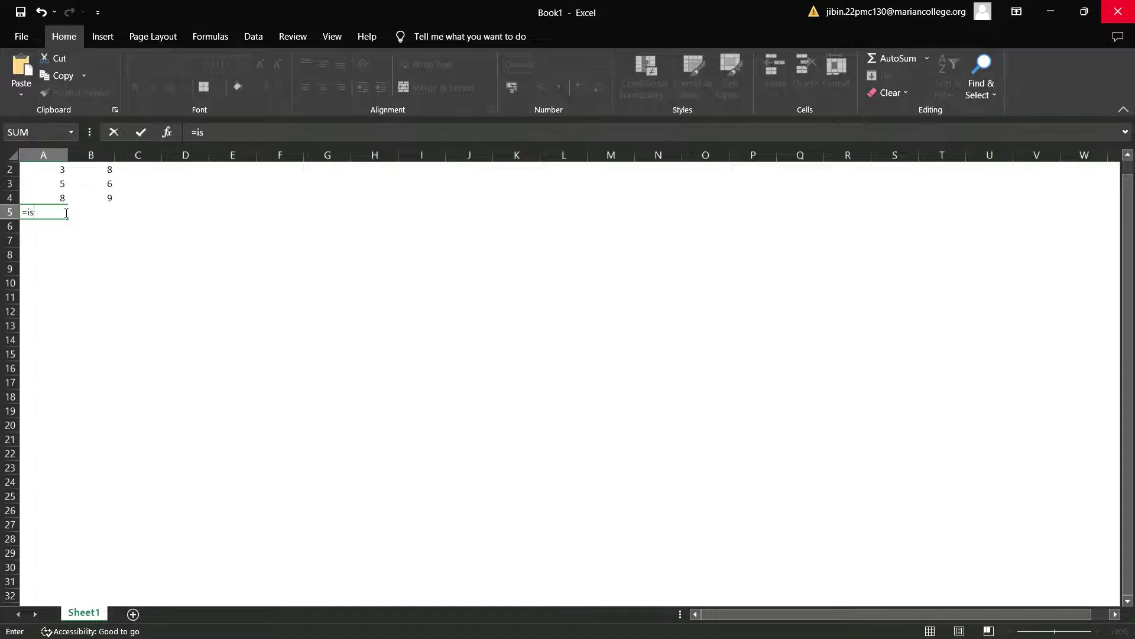
type("numb")
key("Tab")
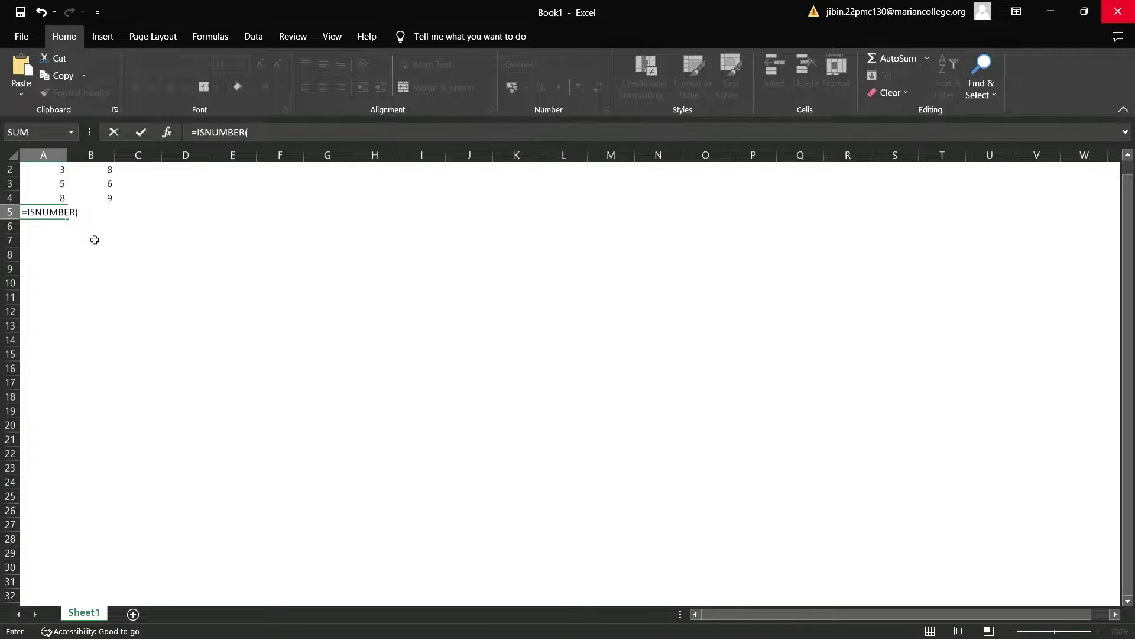
scroll(95, 240, "up", 1)
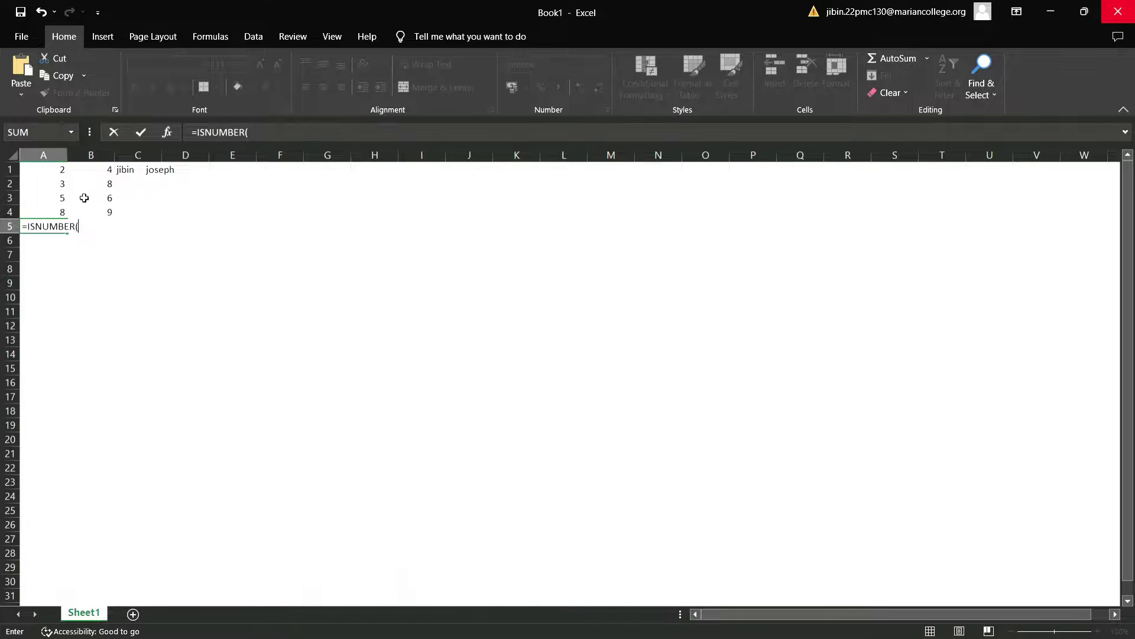
left_click(68, 184)
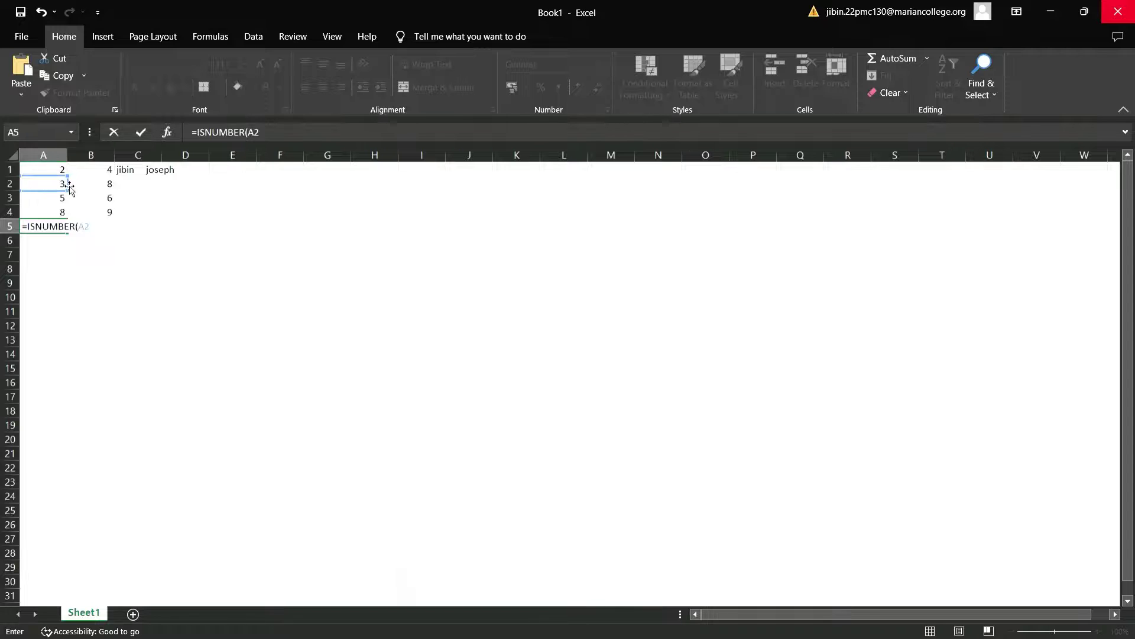
type(")")
key("Return")
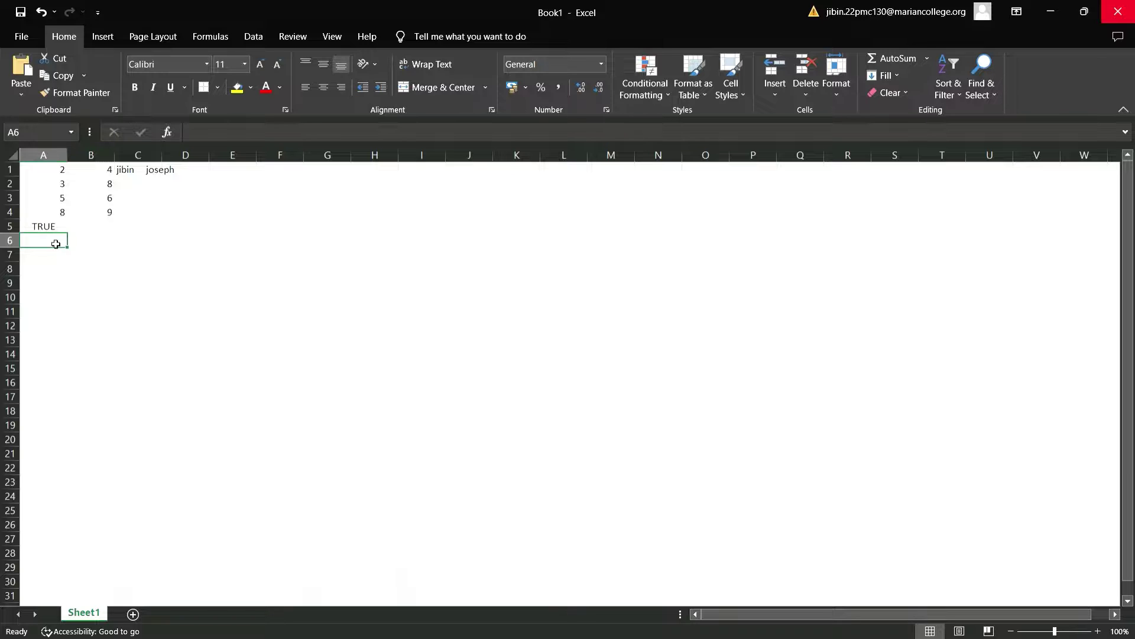
Enter the formula =ISNUMBER(C1) in cell A6 to test whether the content of C1 is a number.
type("=isnum")
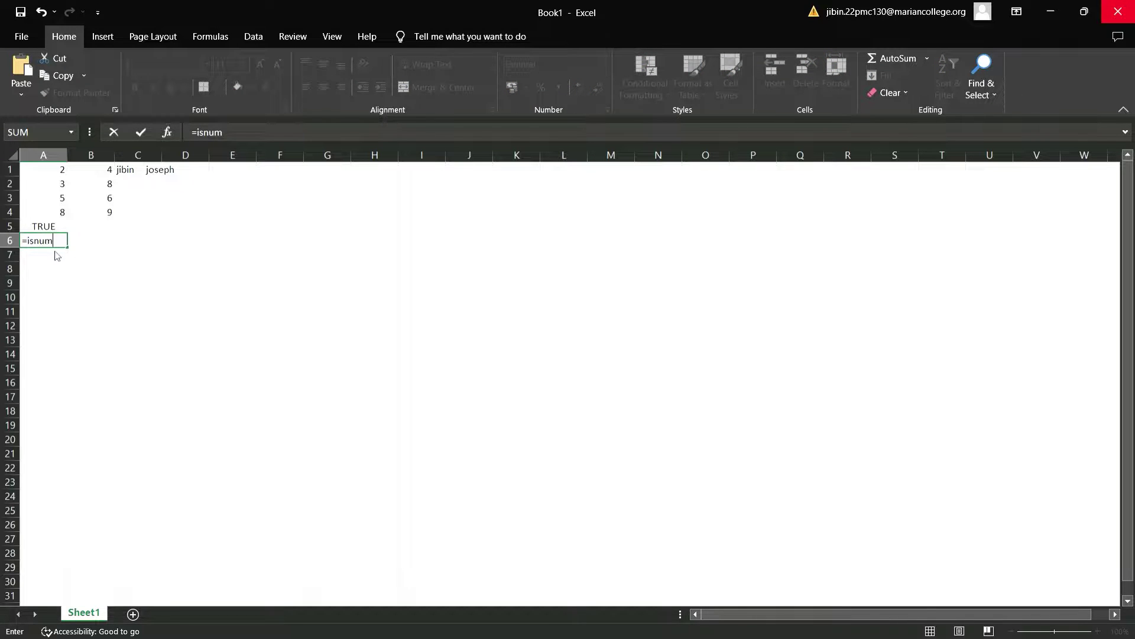
double_click(57, 256)
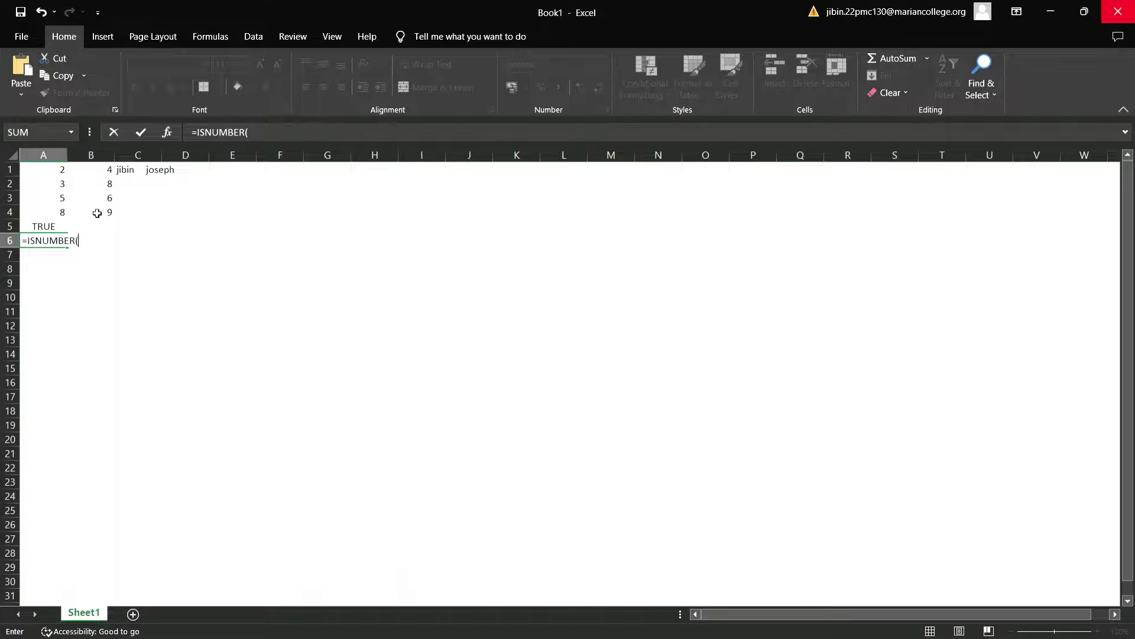
left_click(156, 176)
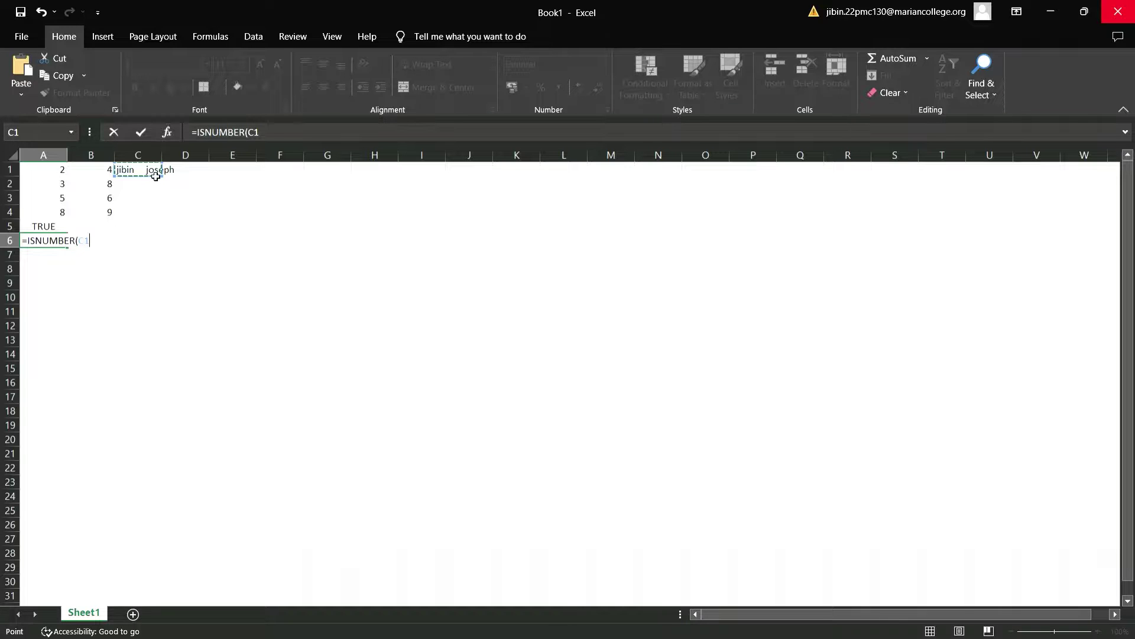
type(")")
key("Return")
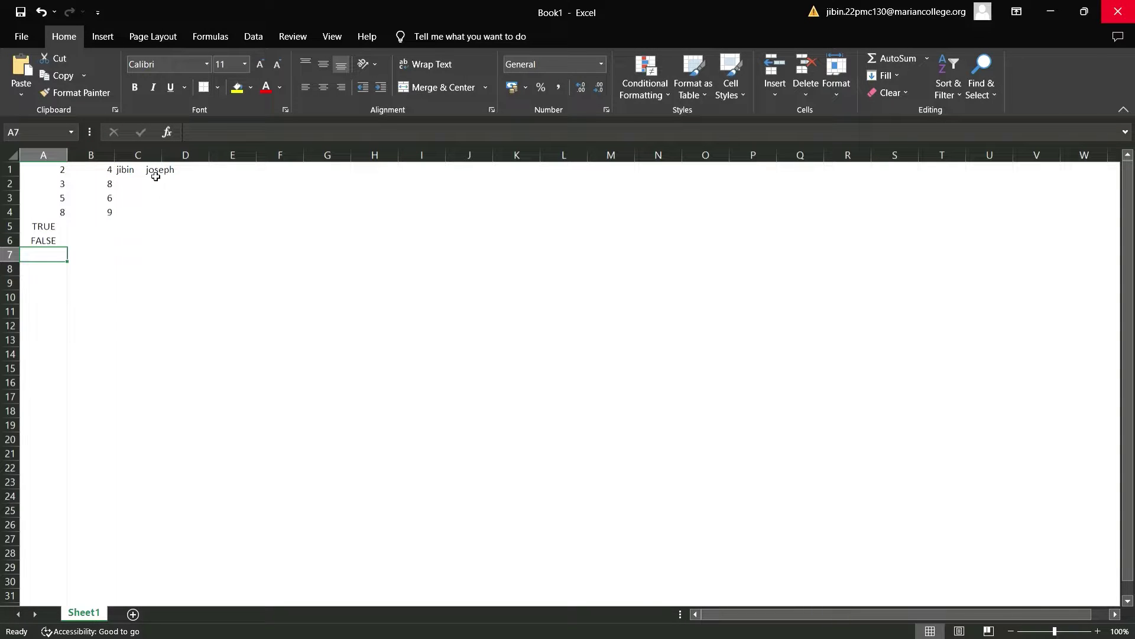
View the TRIM slide in PowerPoint, return to the Excel workbook and enter =TRIM(C1) in cell A5.
key("alt+Tab")
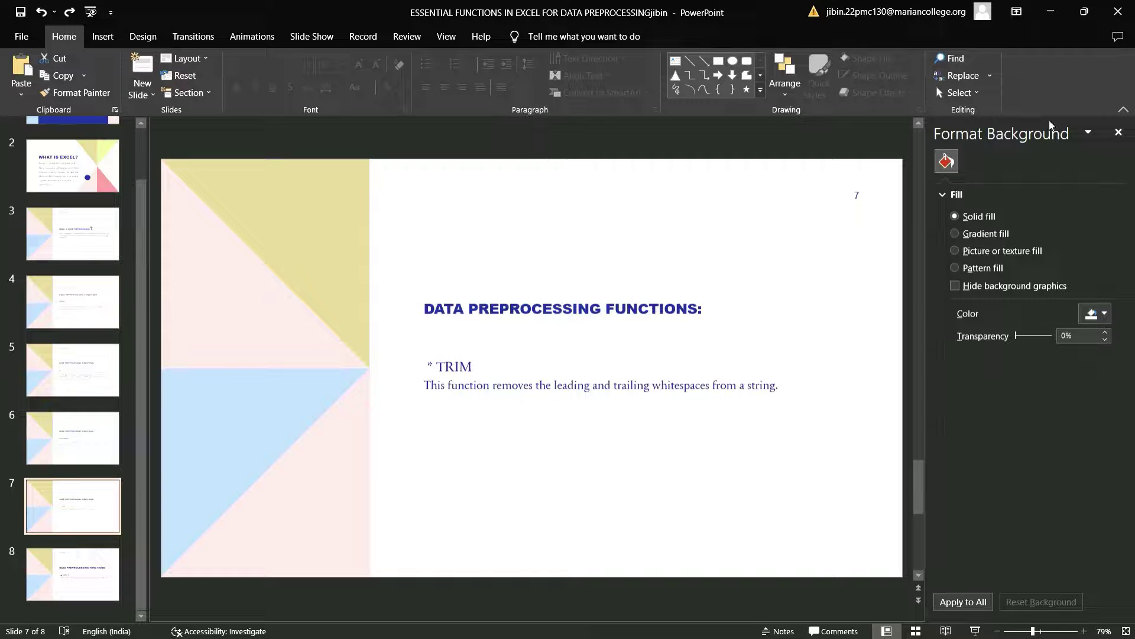
key("alt+Tab")
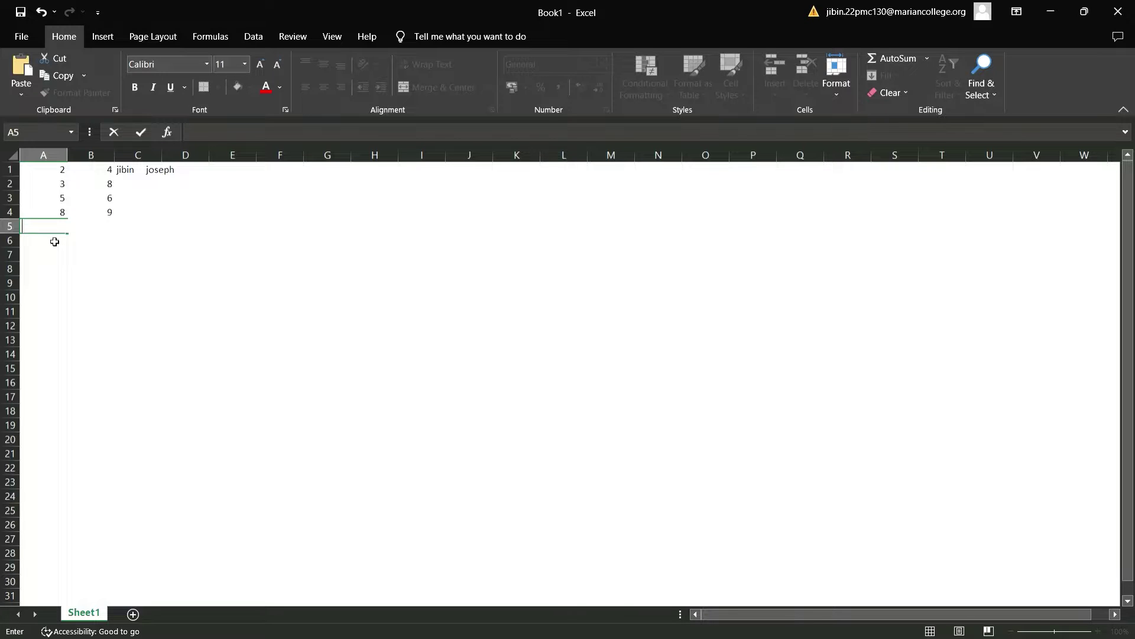
type("+")
key("Escape")
type("=")
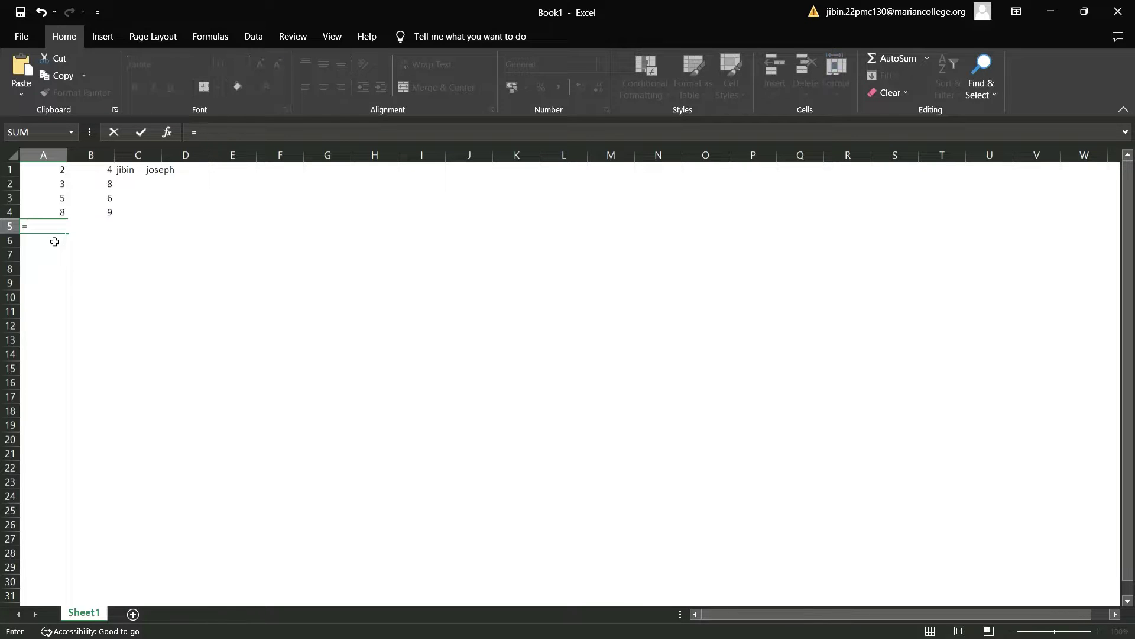
type("trim")
key("Tab")
left_click(154, 171)
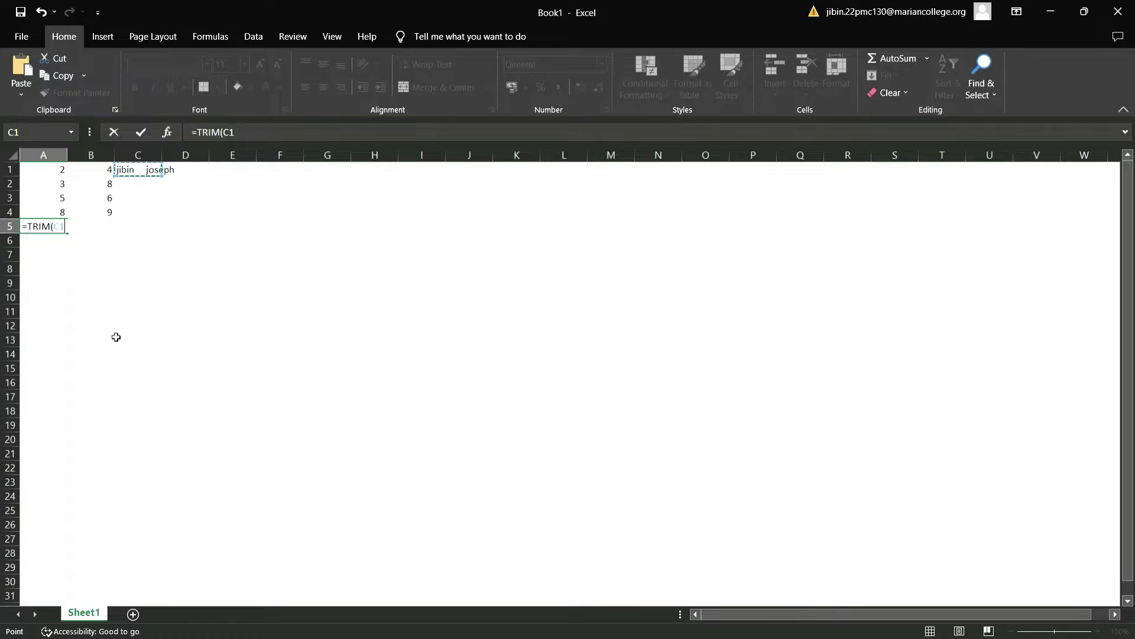
type(")")
key("Return")
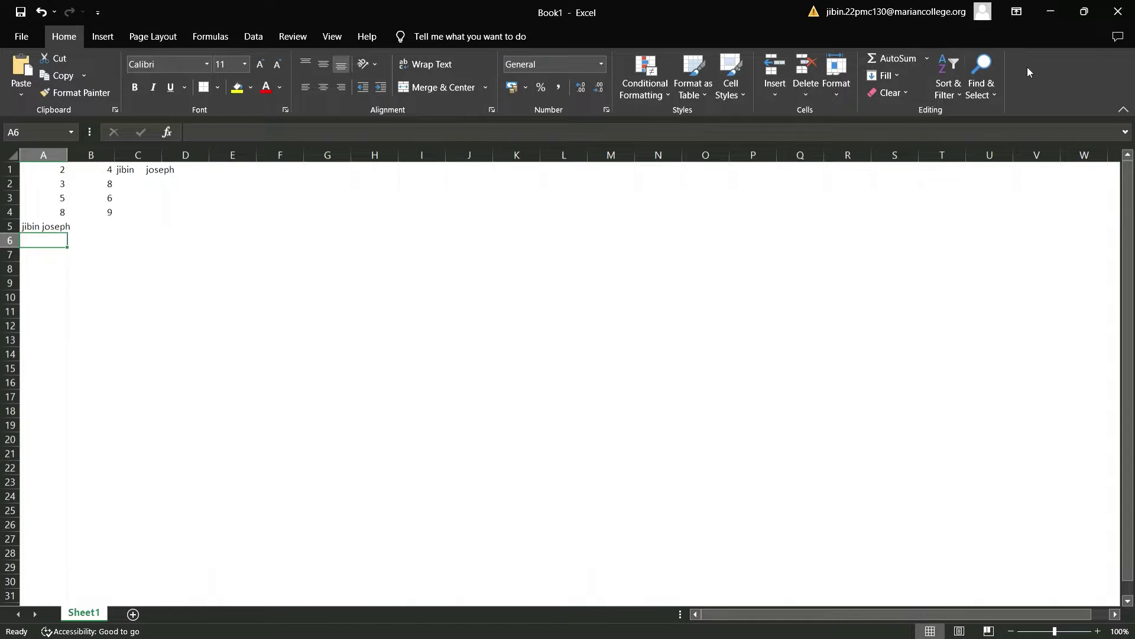
Check the PowerPoint presentation, return to the Excel workbook and enter =COUNT(A1,B2,B3,B4) in cell A5.
key("alt+Tab")
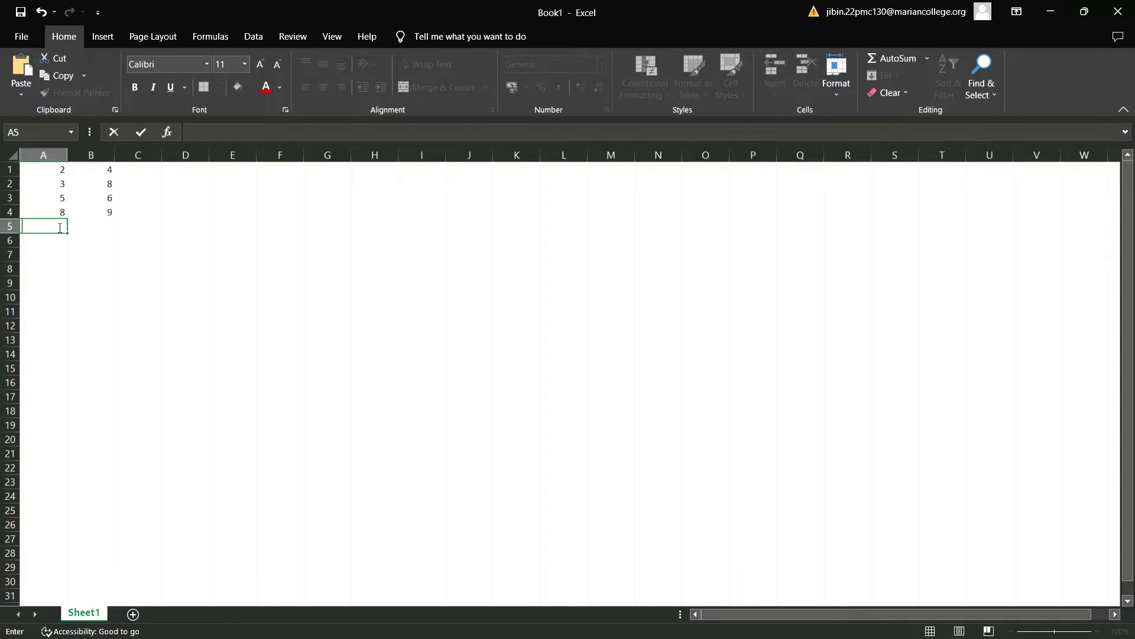
type("=")
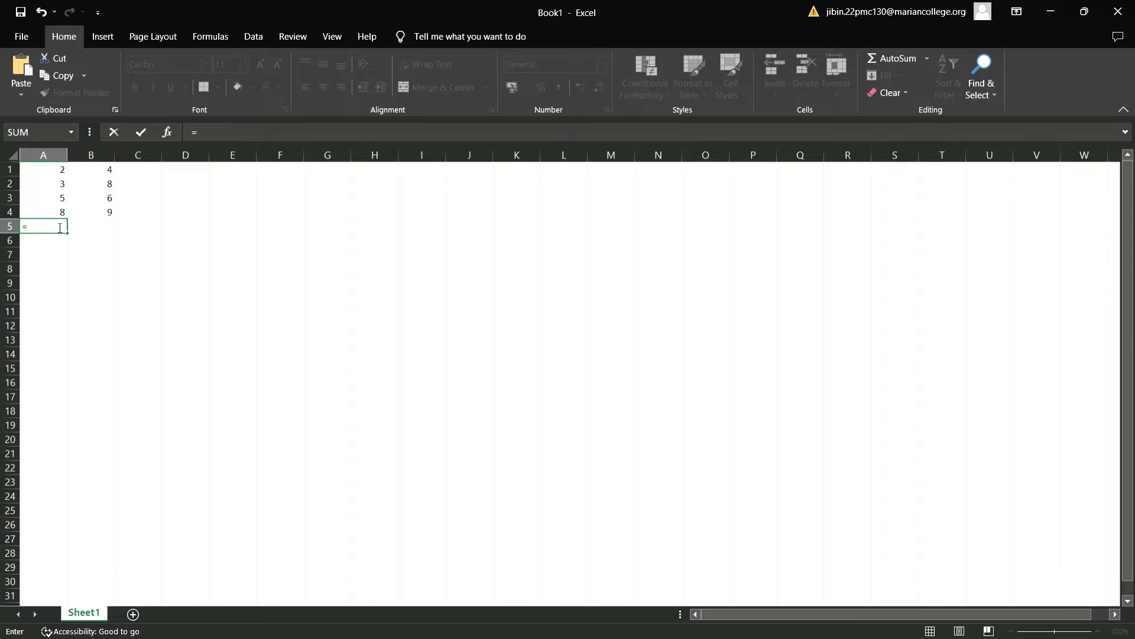
type("com")
key("BackSpace")
type("nu")
key("BackSpace")
key("BackSpace")
type("ont")
key("BackSpace")
key("BackSpace")
key("BackSpace")
key("BackSpace")
type("oun")
key("Tab")
left_click(48, 171)
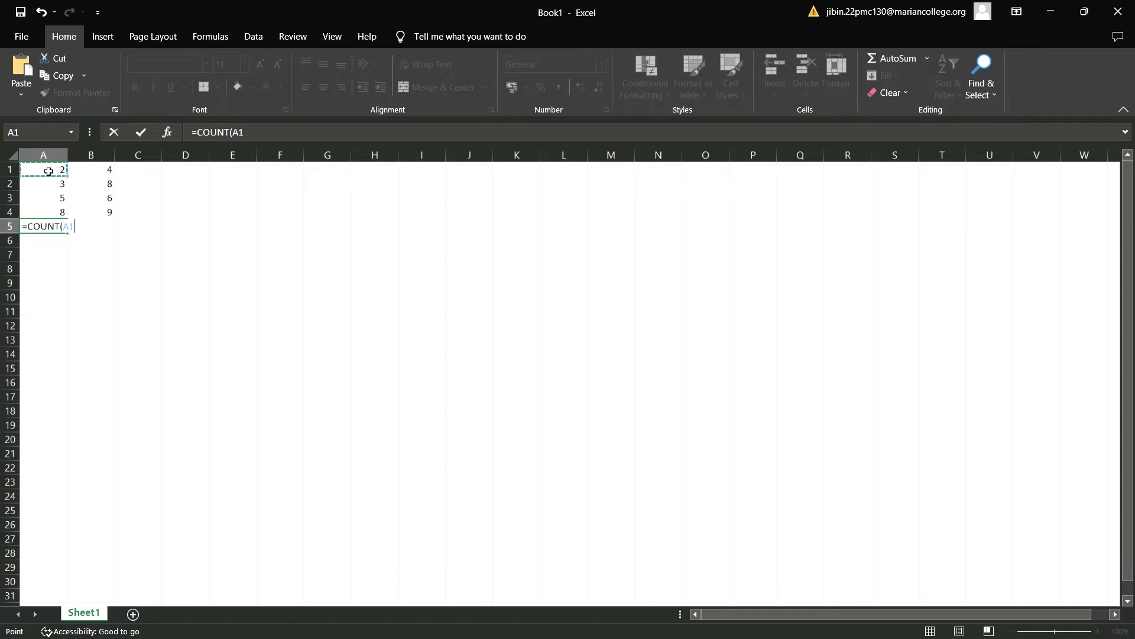
type(",")
left_click(73, 188)
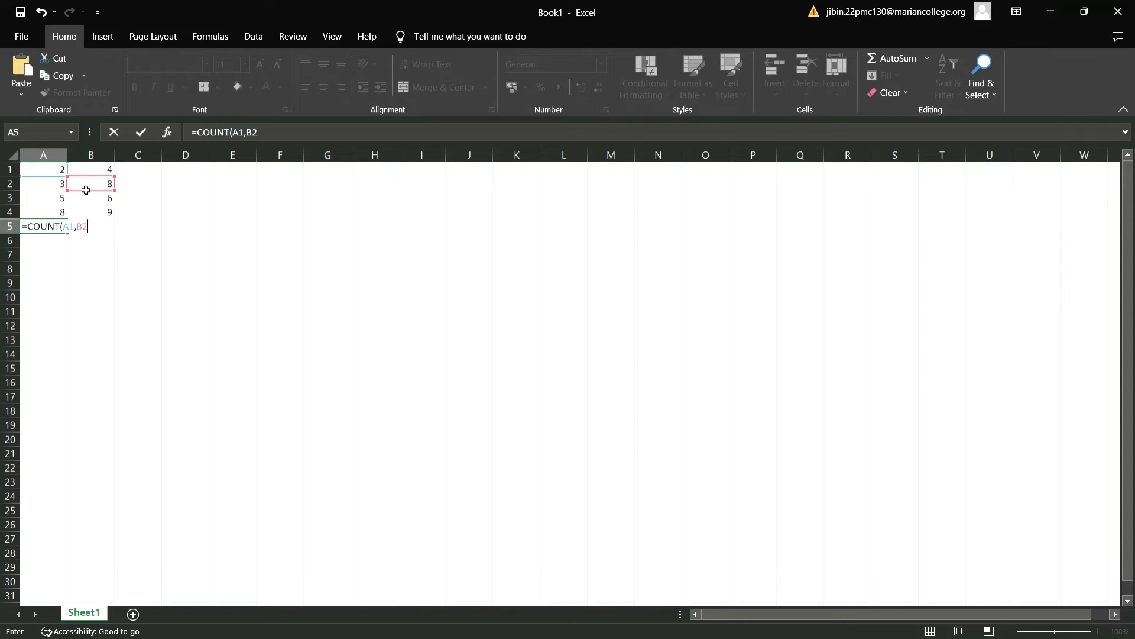
type(",")
left_click(104, 204)
type(",")
left_click(106, 212)
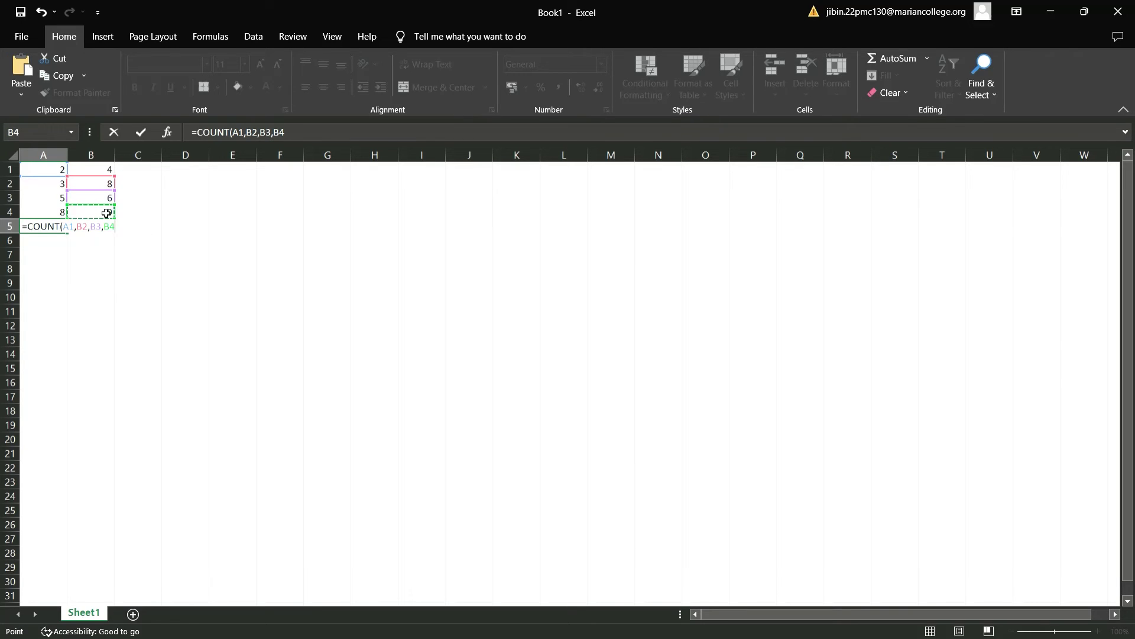
type(")")
key("Return")
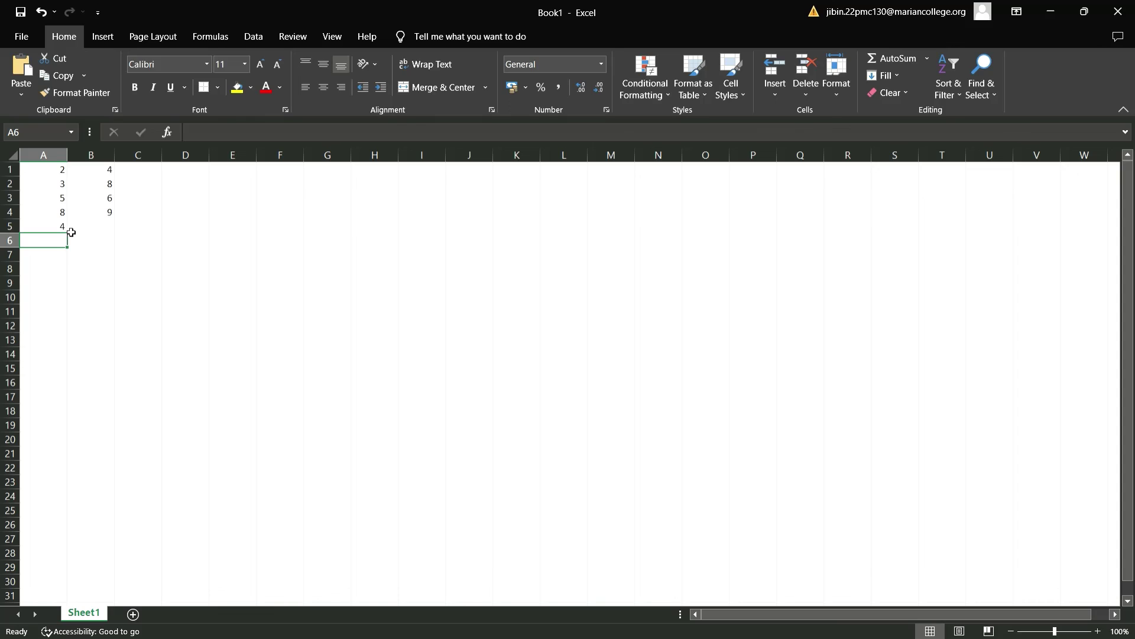